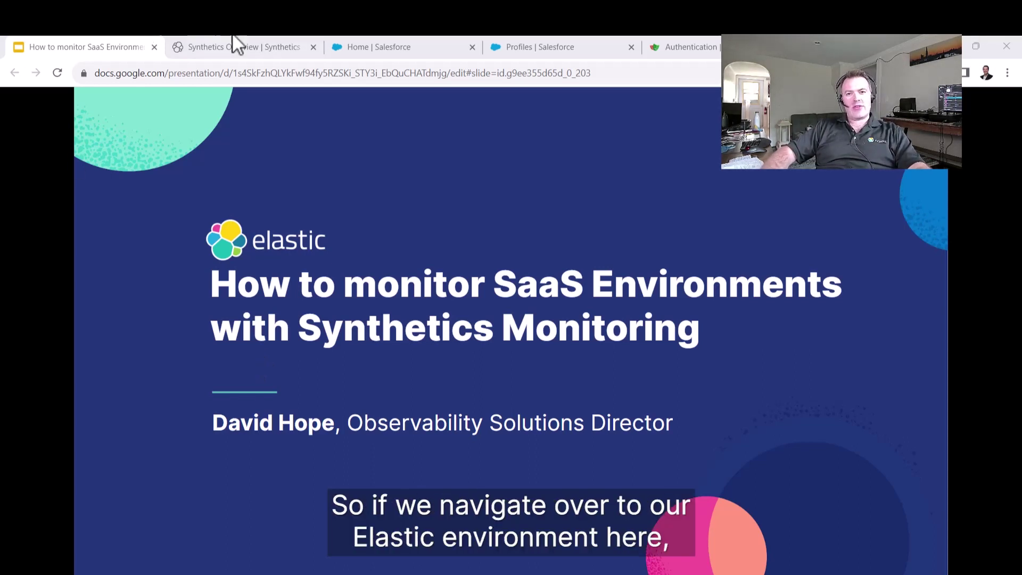
Go to the Elastic Synthetics overview and start creating a new monitor.
click(263, 48)
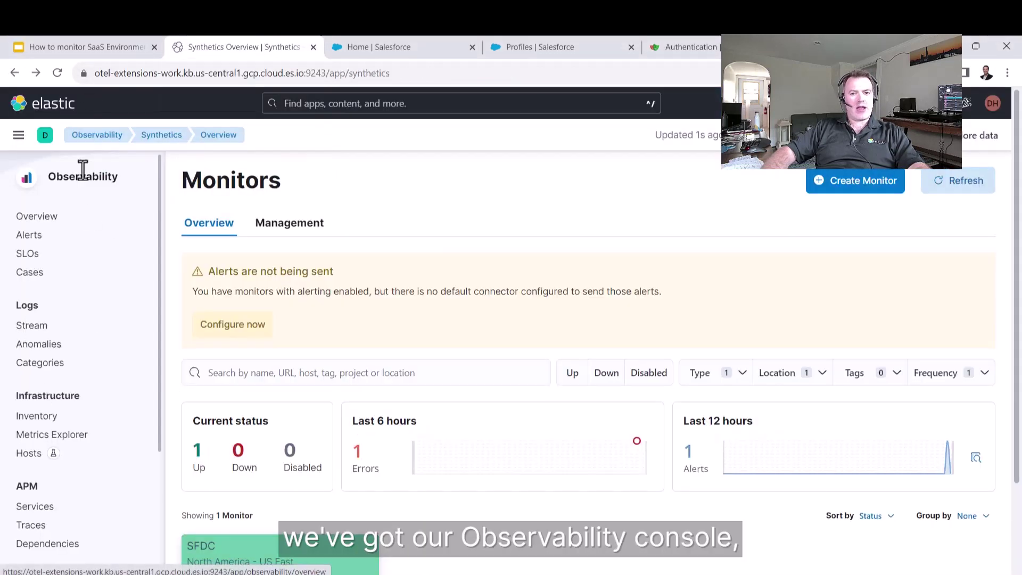
scroll(91, 337, down, 3)
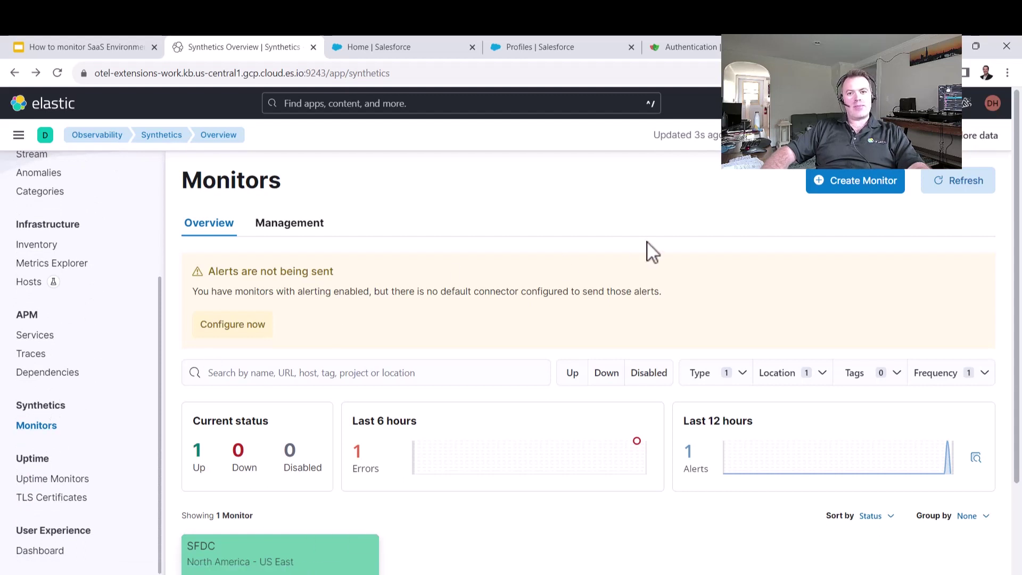
click(851, 191)
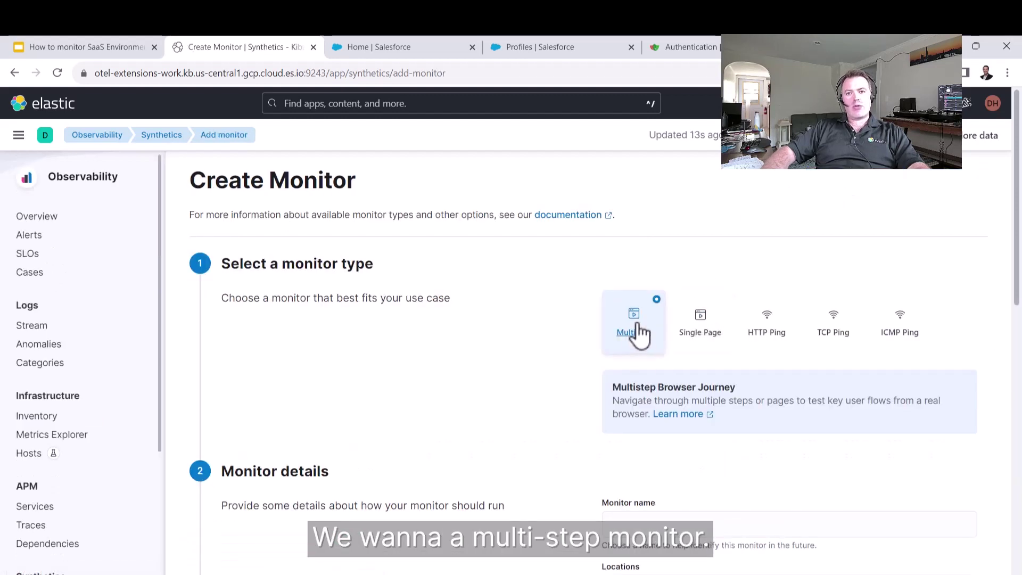
Name the multistep monitor 'Salesforce Monitoring' and set its location to North America - US East.
scroll(526, 362, down, 2)
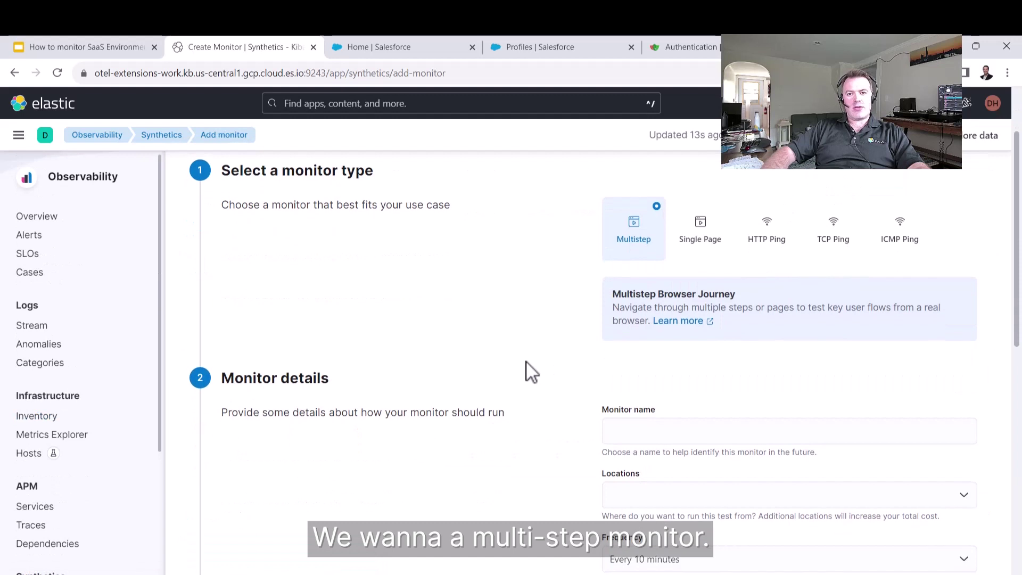
click(632, 424)
text(S)
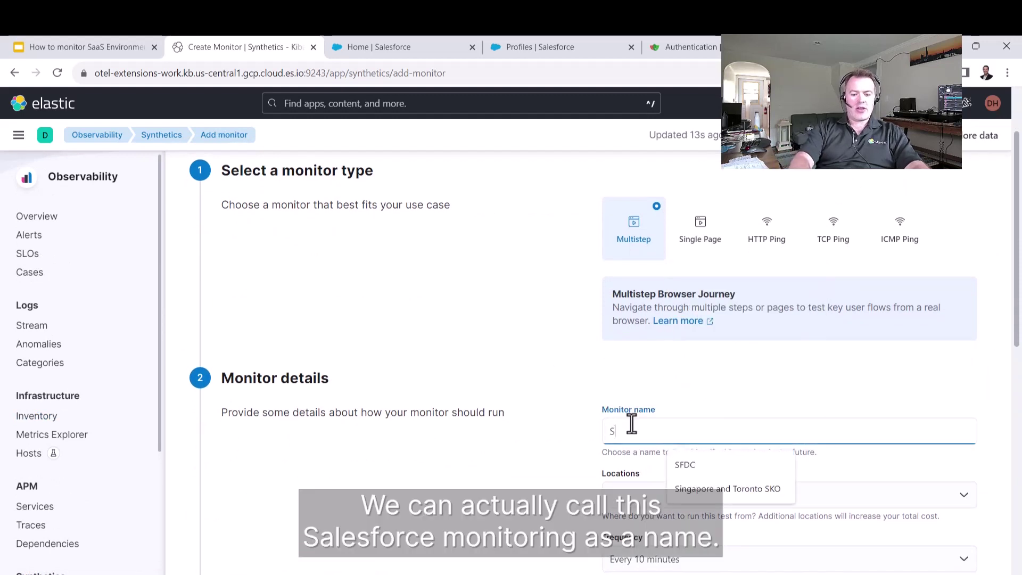
text(alesforce )
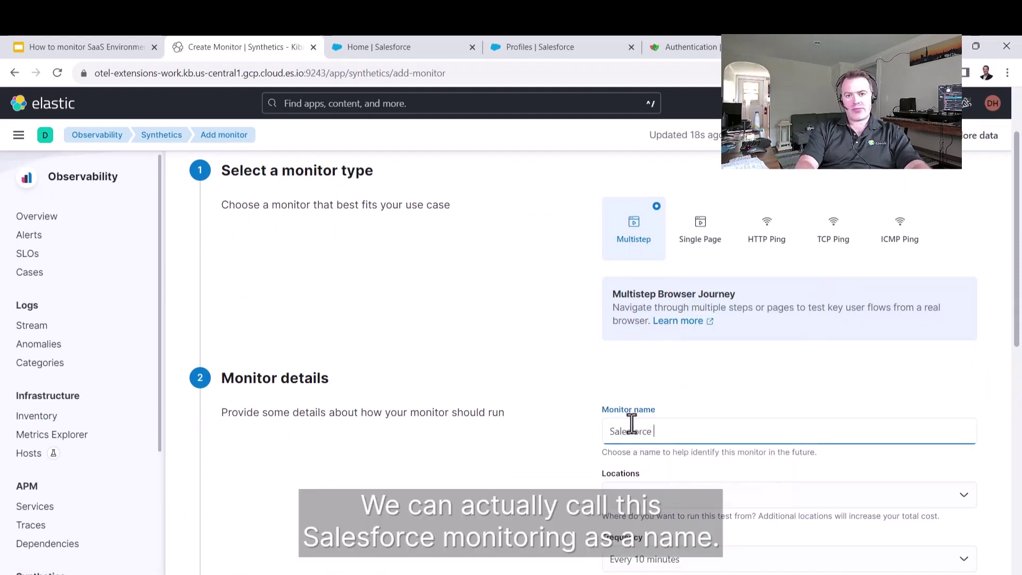
text(Monitoring)
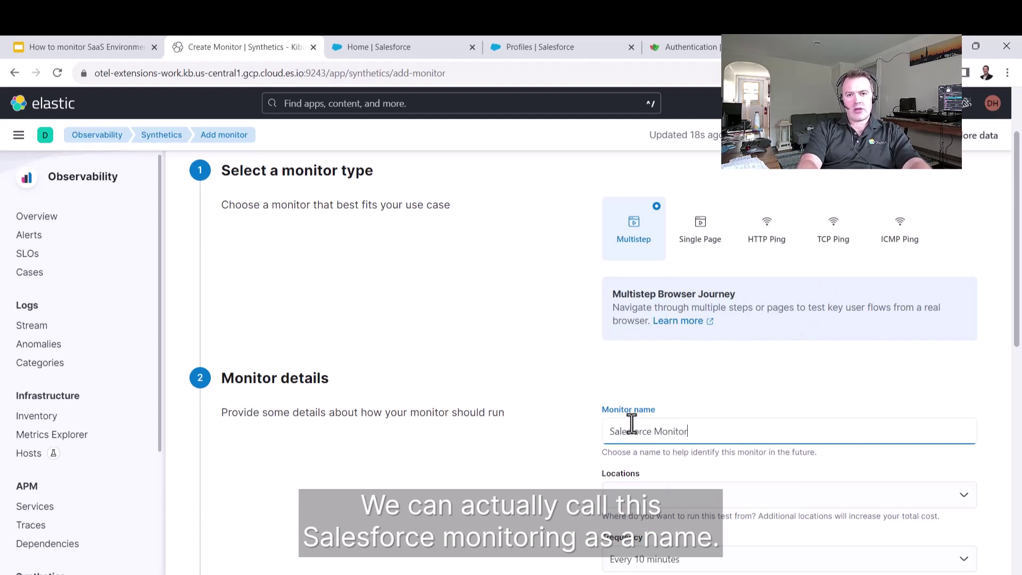
click(634, 494)
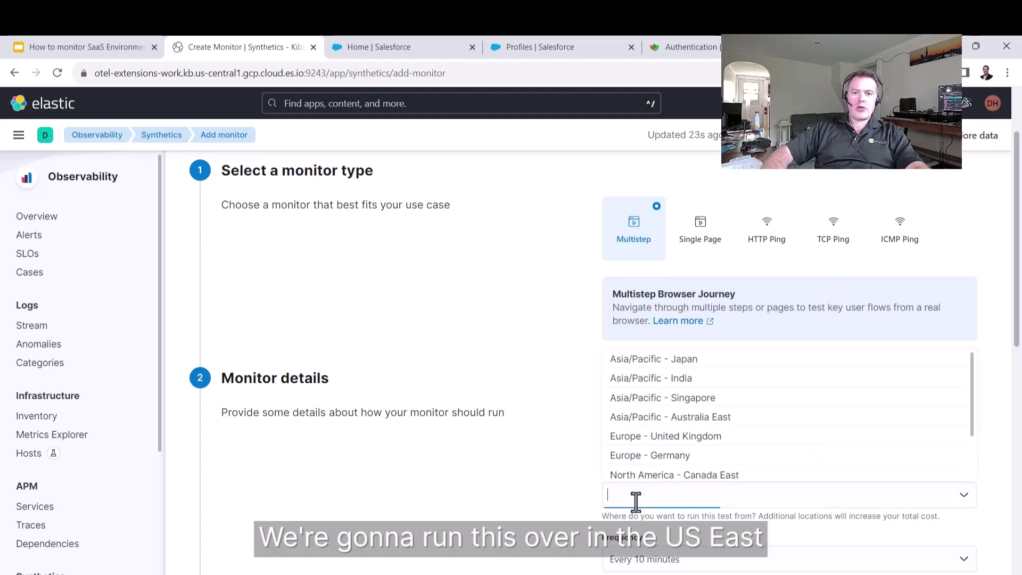
scroll(677, 455, down, 2)
click(674, 453)
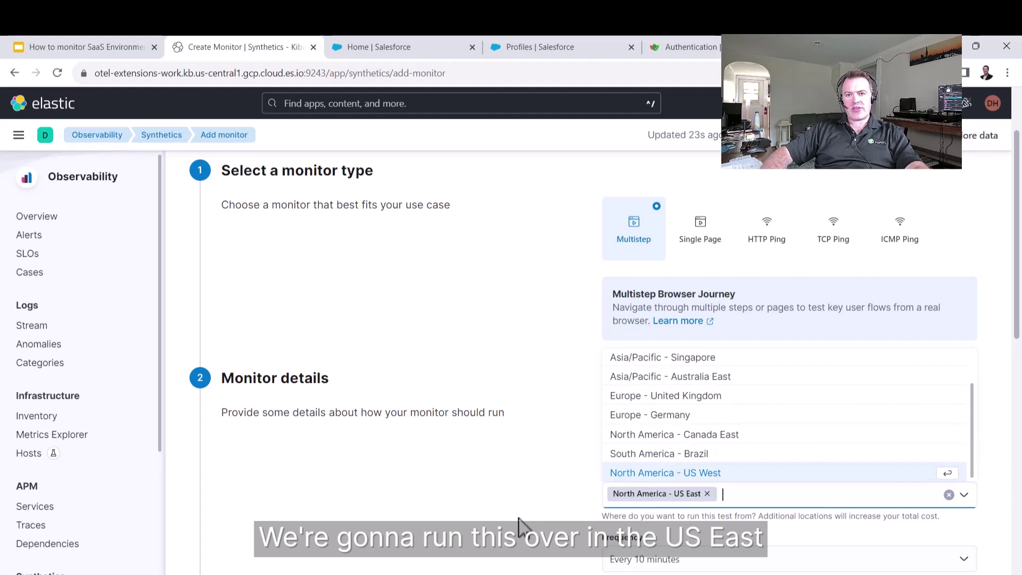
click(512, 522)
scroll(512, 522, down, 5)
scroll(511, 522, down, 1)
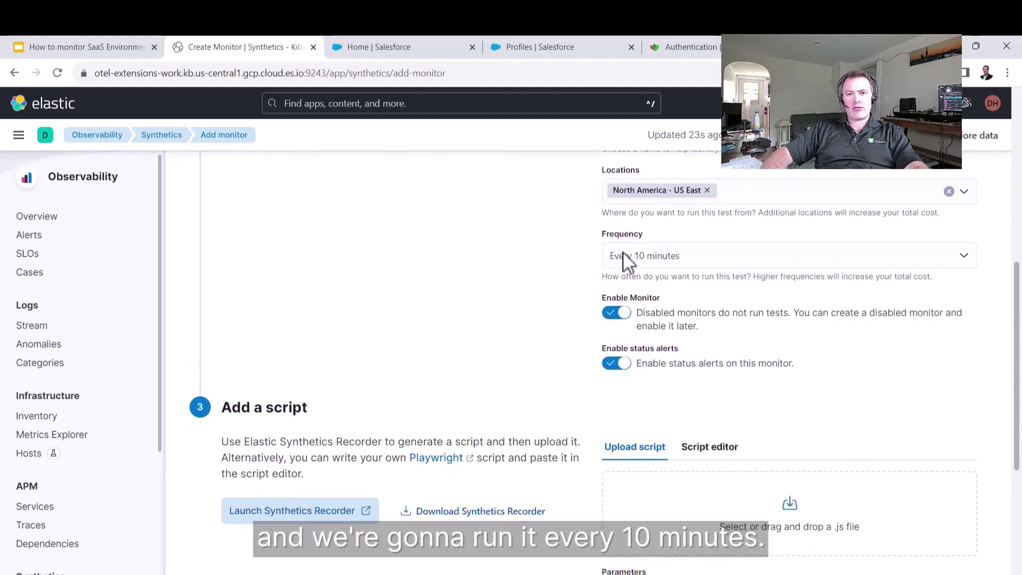
scroll(538, 383, down, 2)
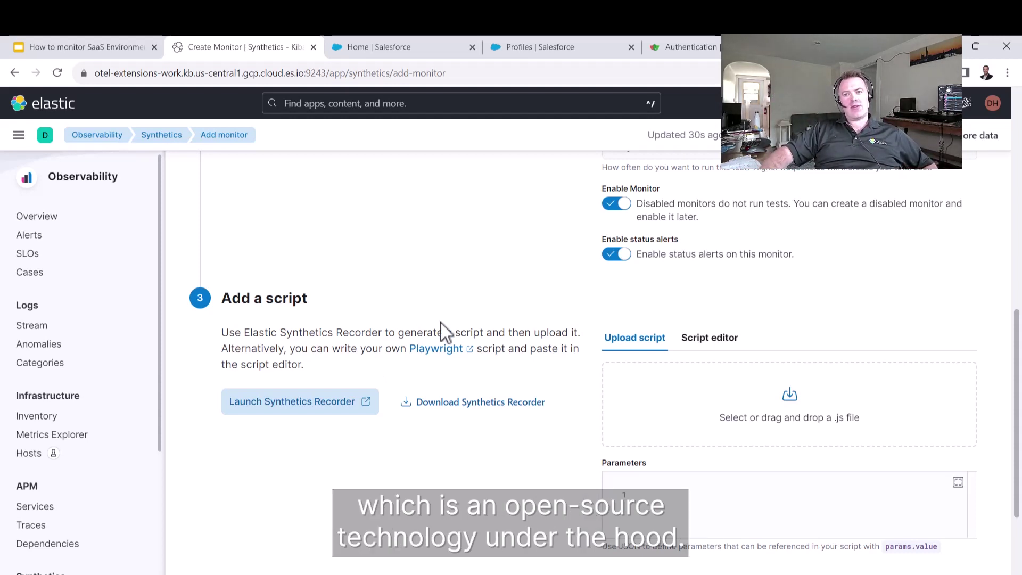
click(686, 47)
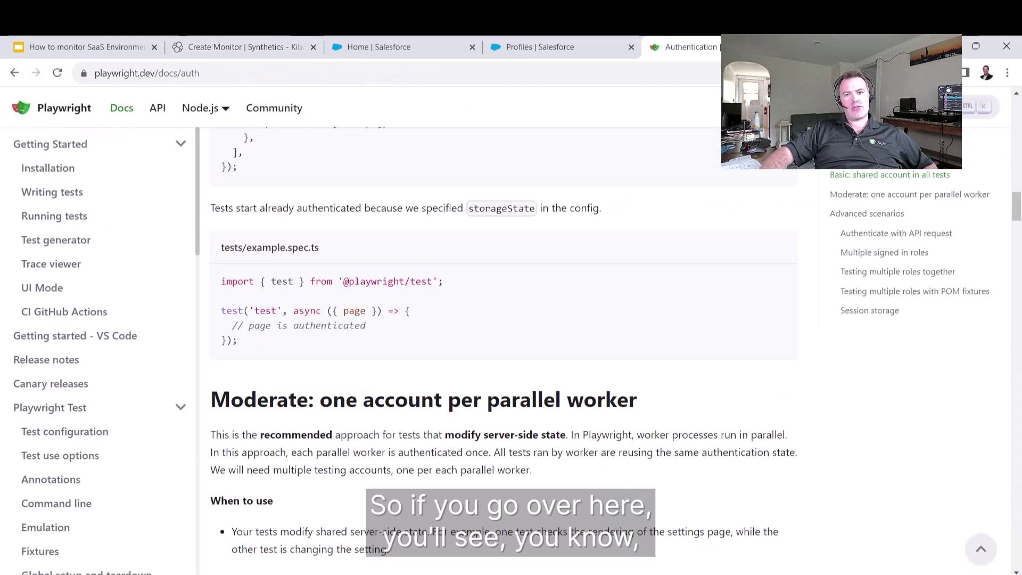
scroll(343, 358, up, 15)
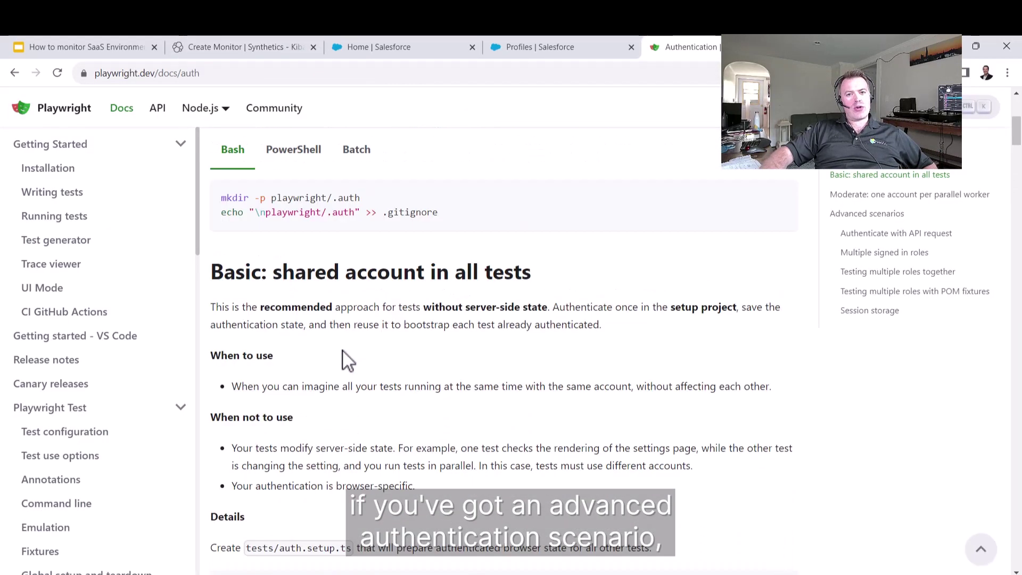
scroll(347, 361, up, 2)
scroll(347, 360, down, 8)
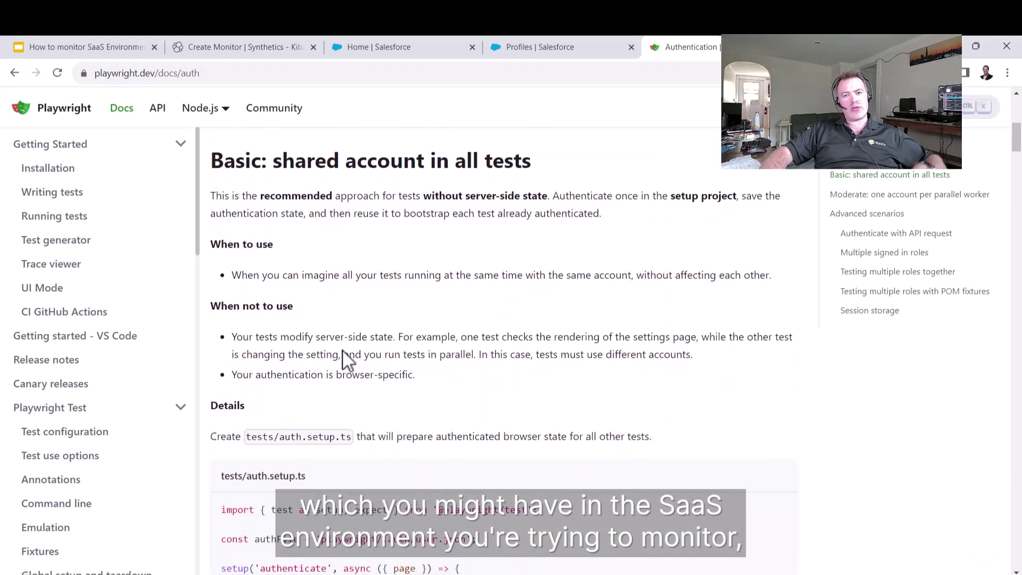
scroll(346, 361, down, 4)
scroll(341, 352, down, 3)
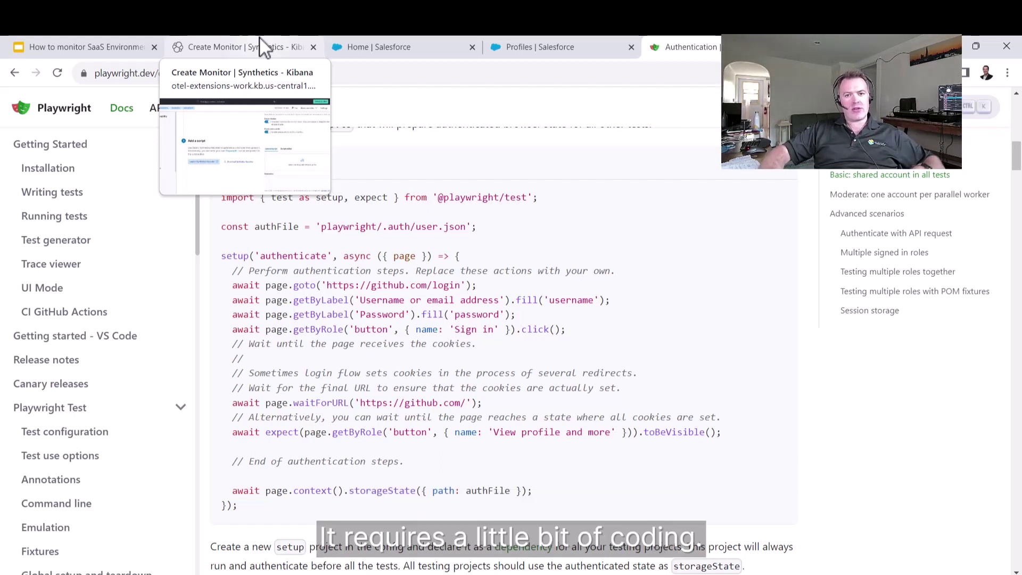
click(262, 48)
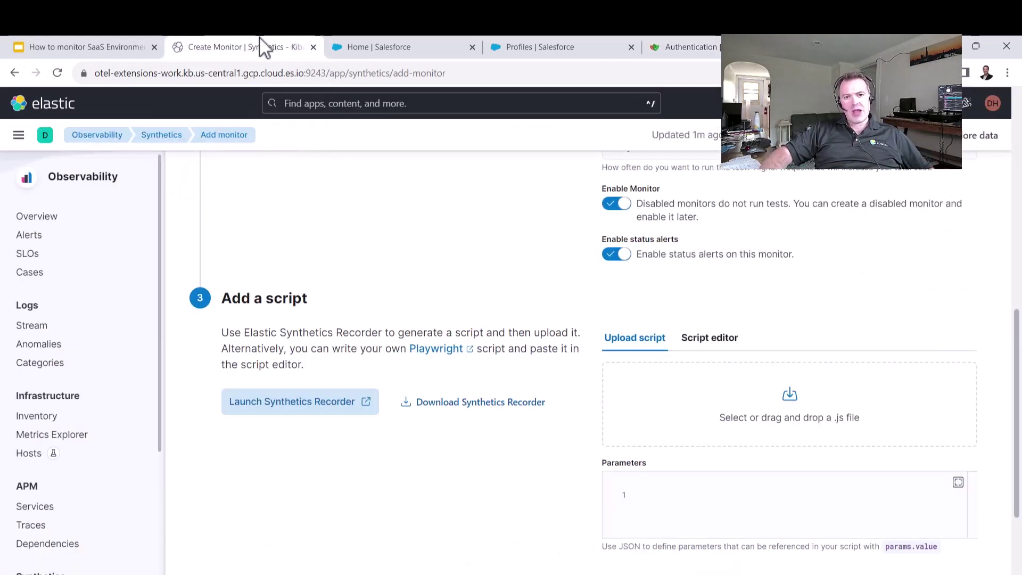
Return to the Salesforce home dashboard and bring the Elastic Synthetics Recorder window forward.
click(365, 46)
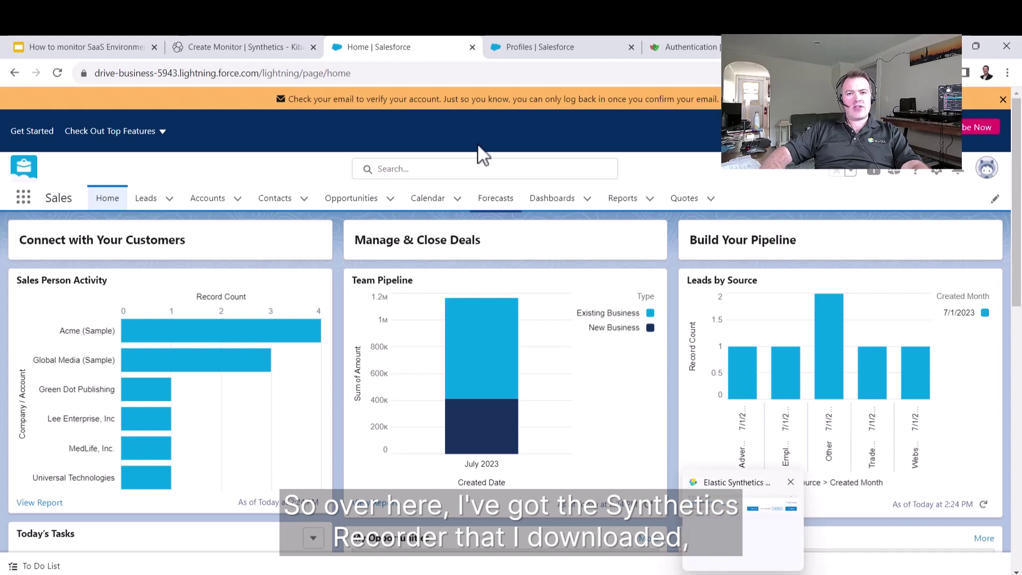
click(256, 47)
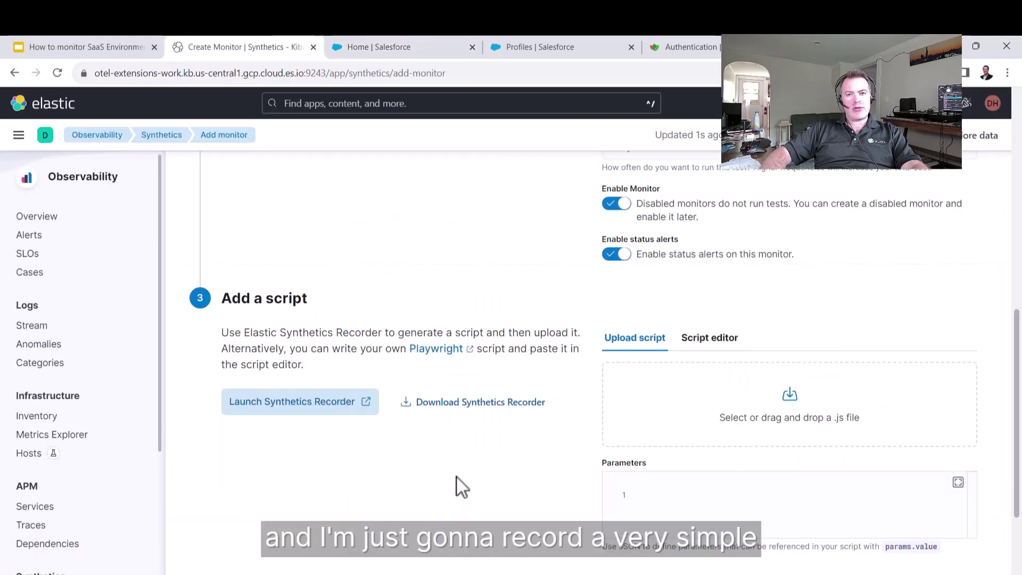
click(366, 47)
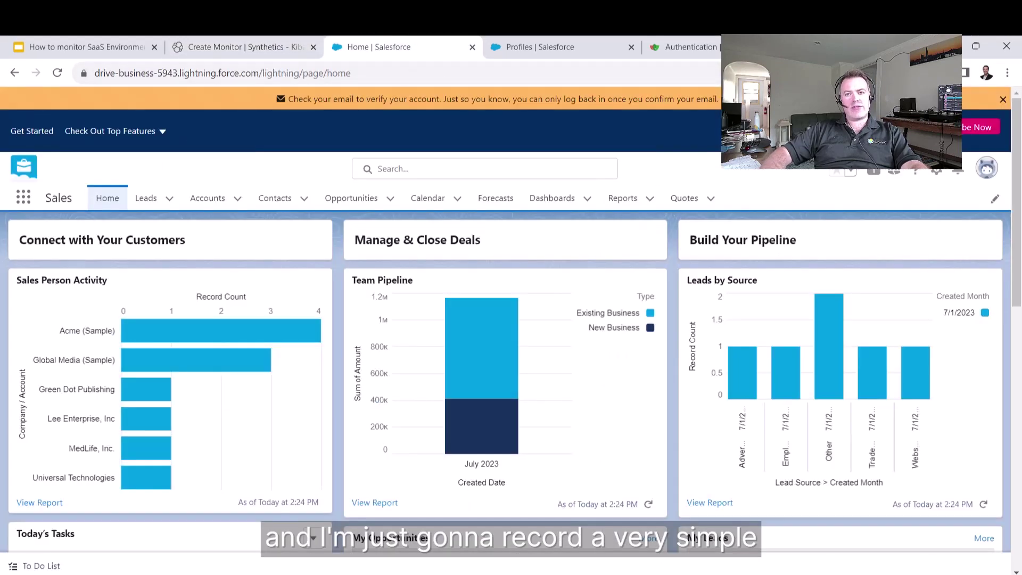
mouse_move(742, 574)
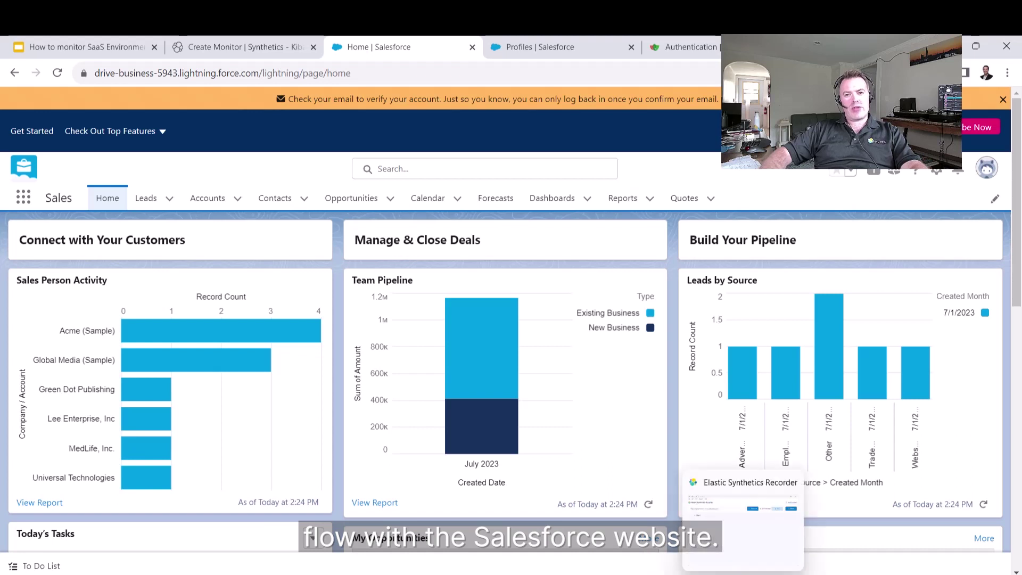
click(742, 508)
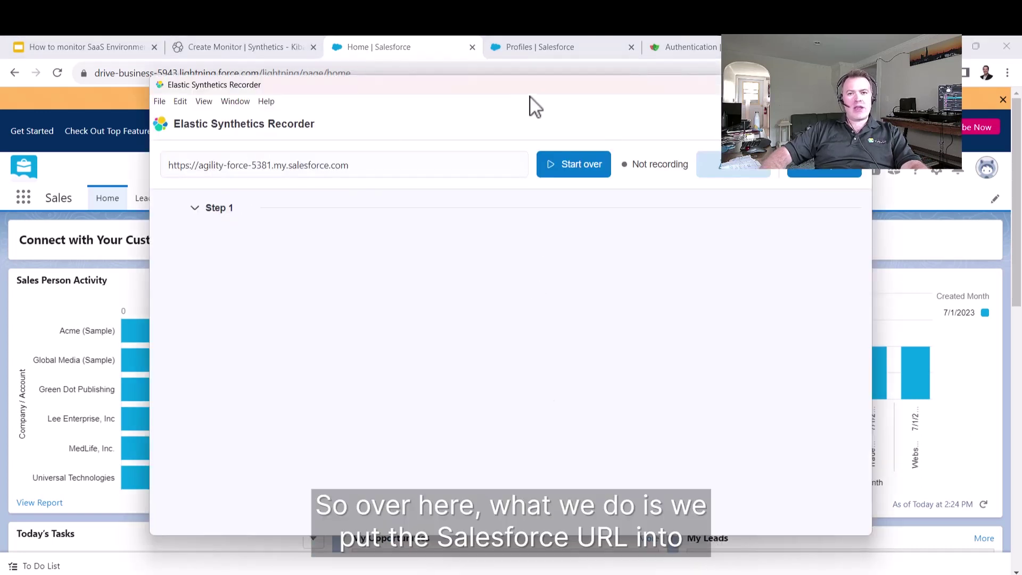
Move the recorder window aside and confirm Start over to begin a fresh recording.
drag(513, 84, 599, 188)
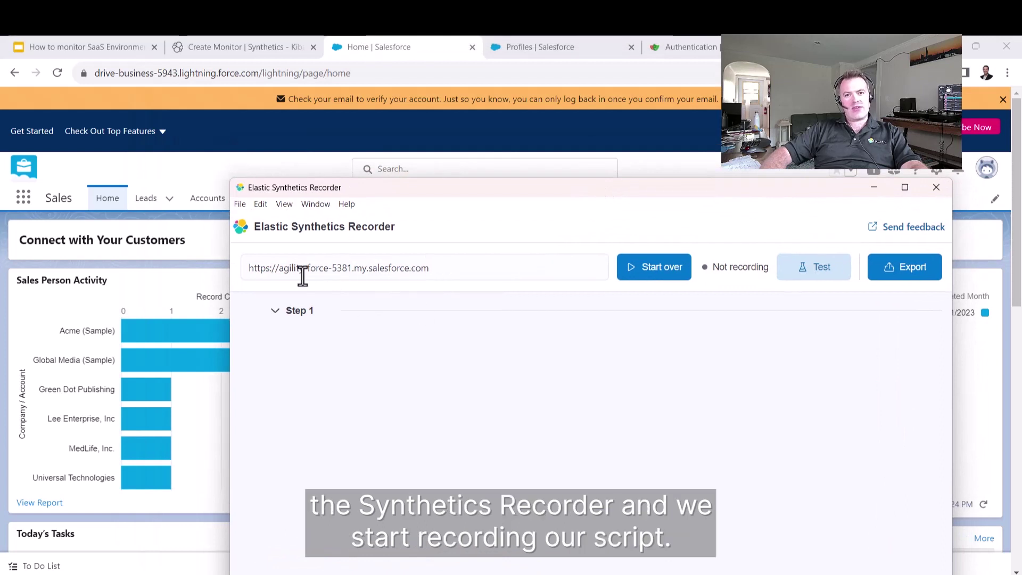
click(644, 263)
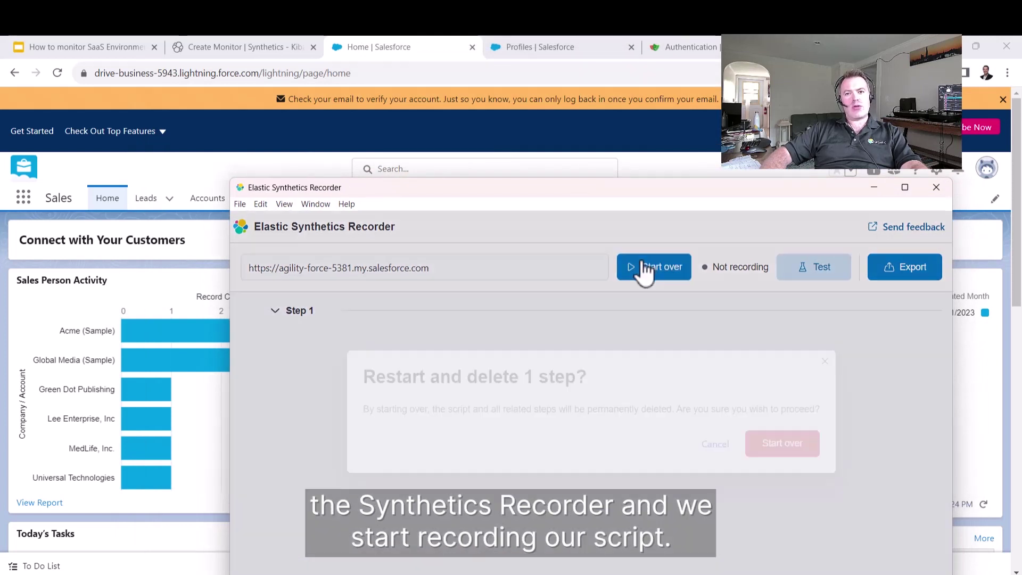
click(802, 438)
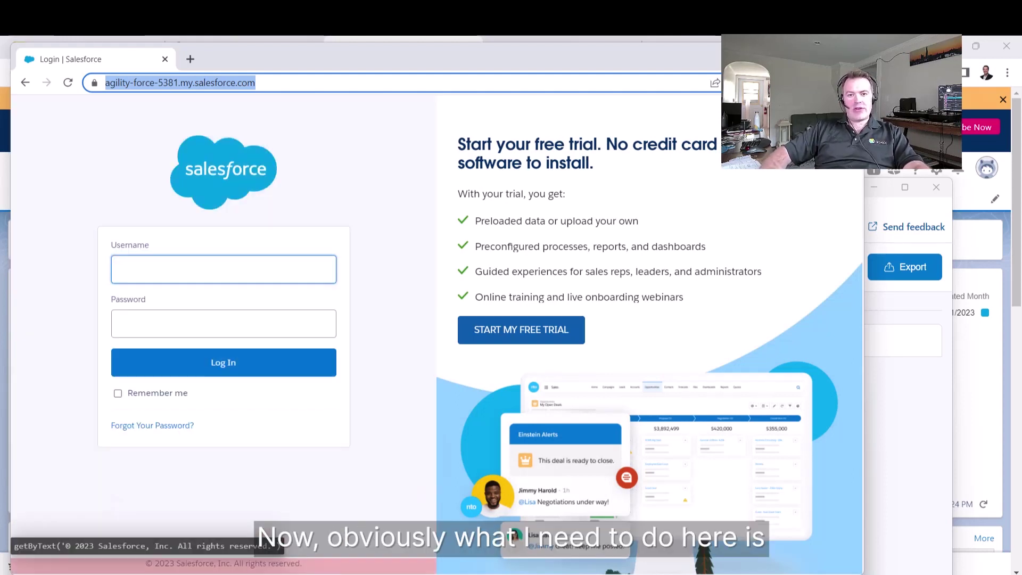
Copy the account username from the Notepad notes into the Salesforce Username field.
click(120, 269)
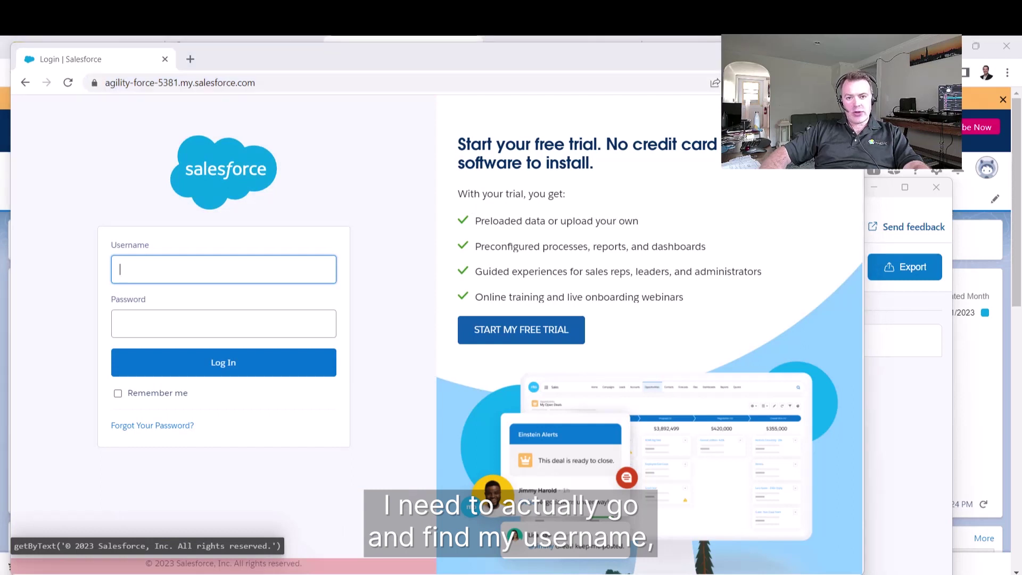
key(alt+Tab)
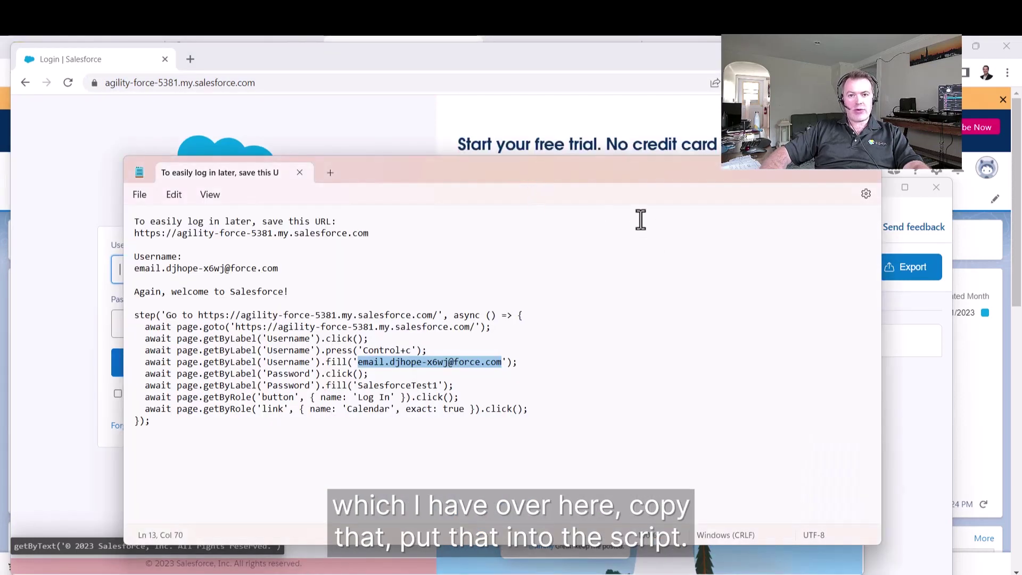
right_click(427, 368)
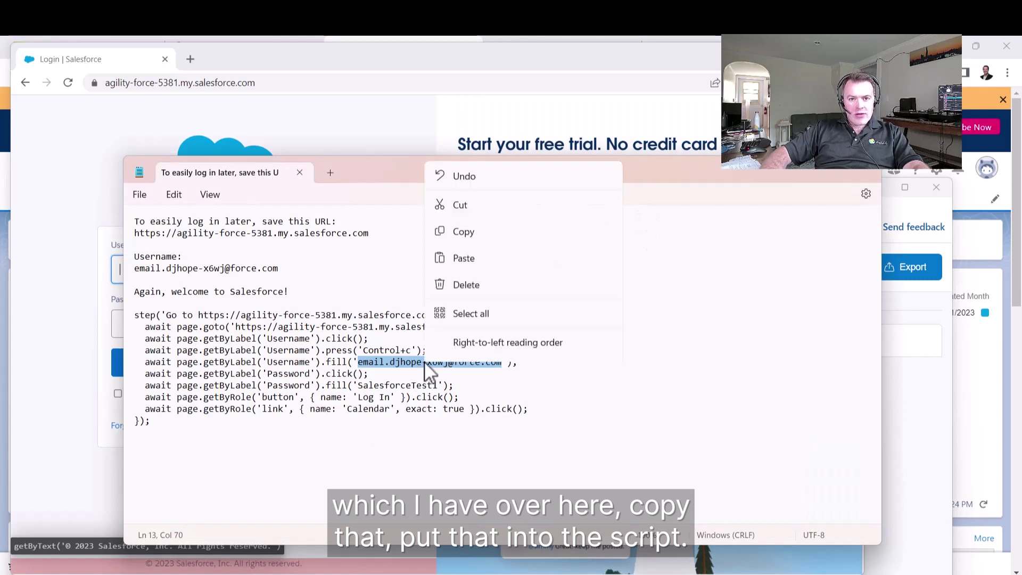
click(544, 155)
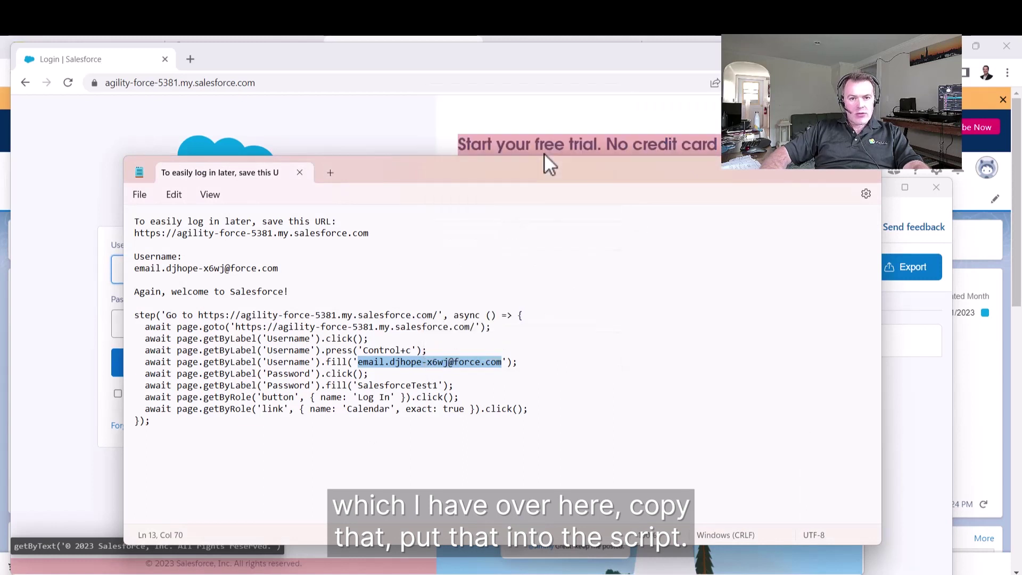
click(92, 300)
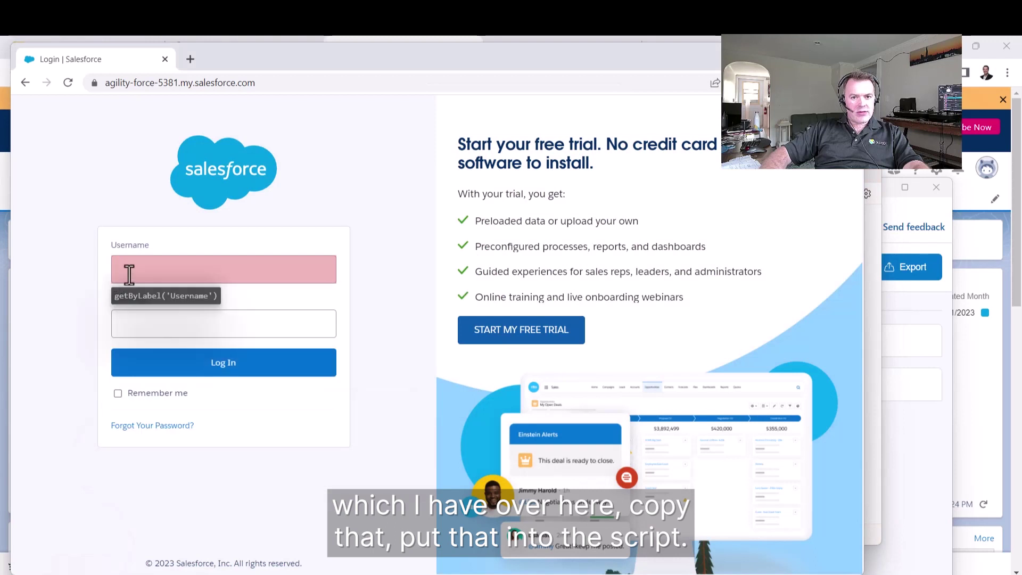
click(130, 274)
key(ctrl+v)
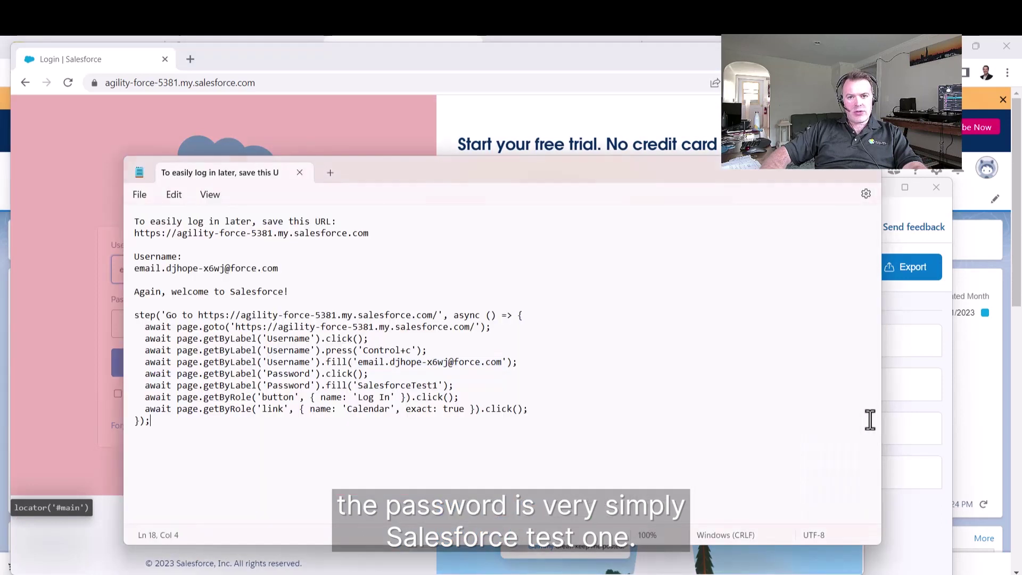
Take the password from the notes into the Password field and log in to Salesforce.
click(866, 421)
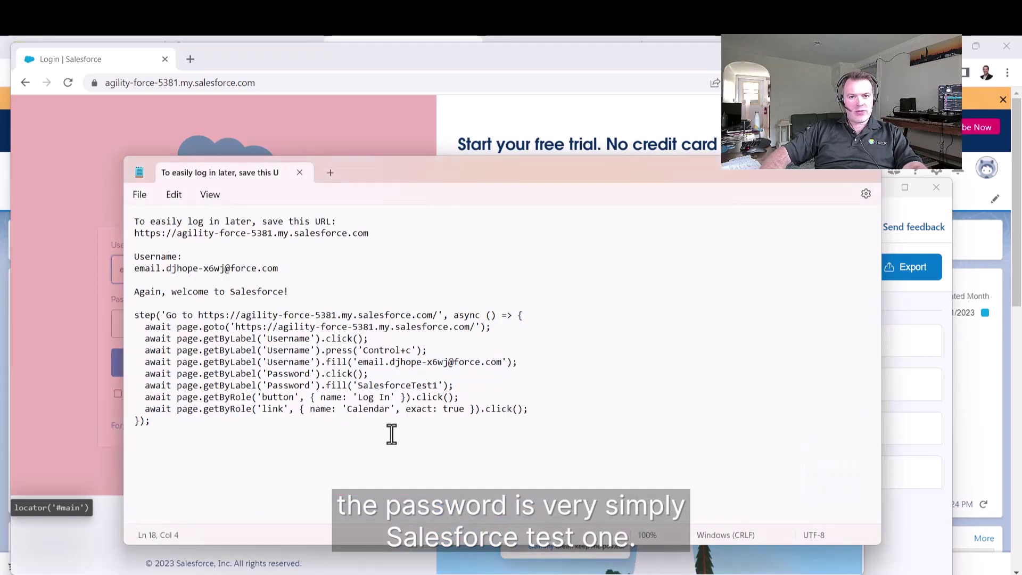
double_click(416, 387)
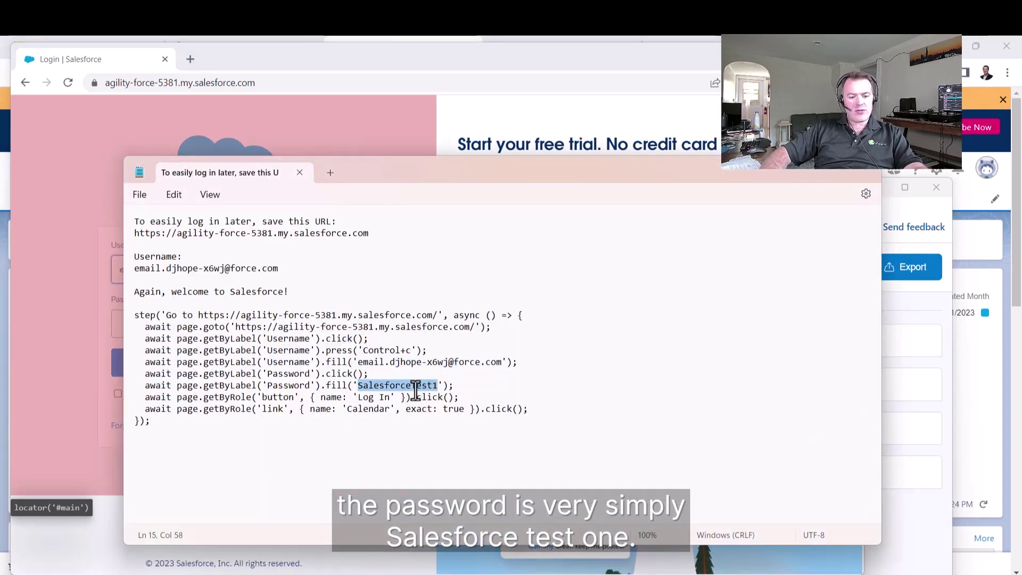
click(69, 381)
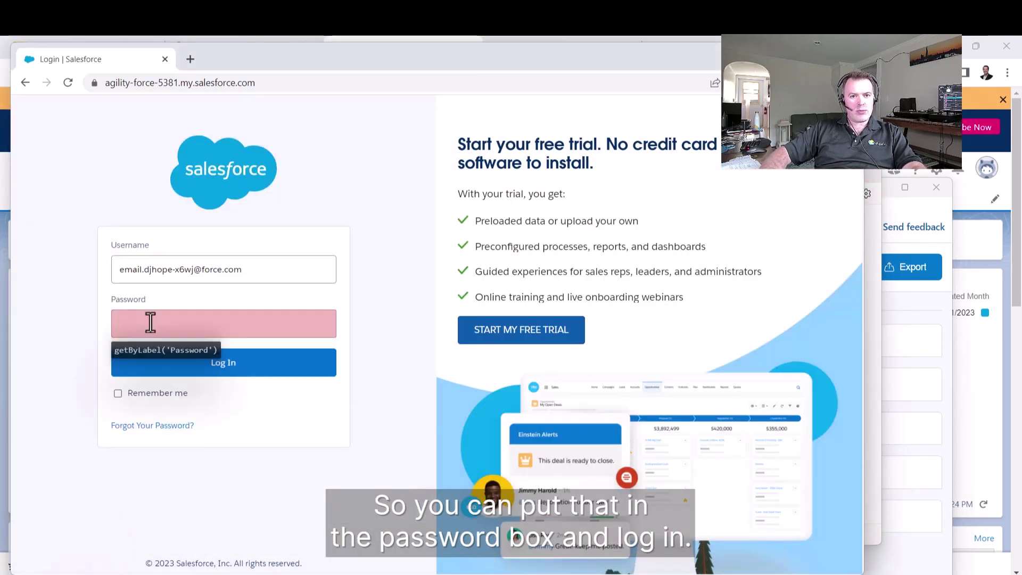
click(151, 323)
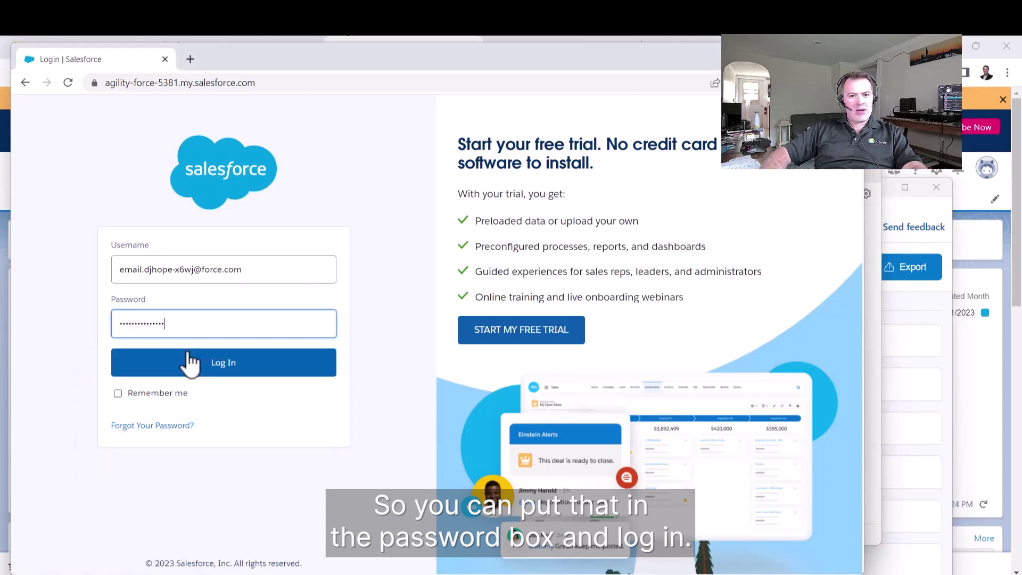
click(191, 363)
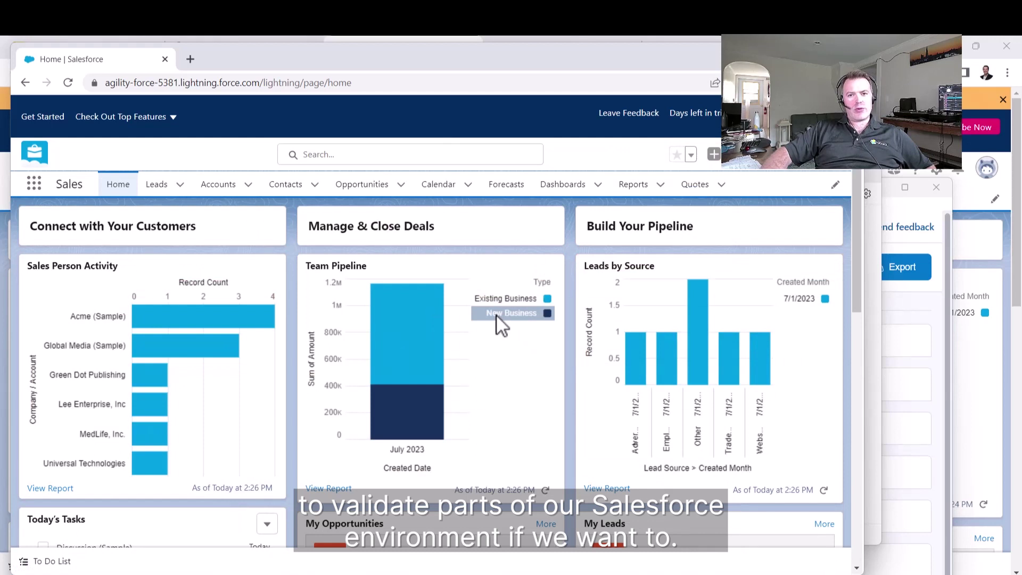
Stop the login journey recording in the Synthetics Recorder and export the generated journey code.
click(878, 229)
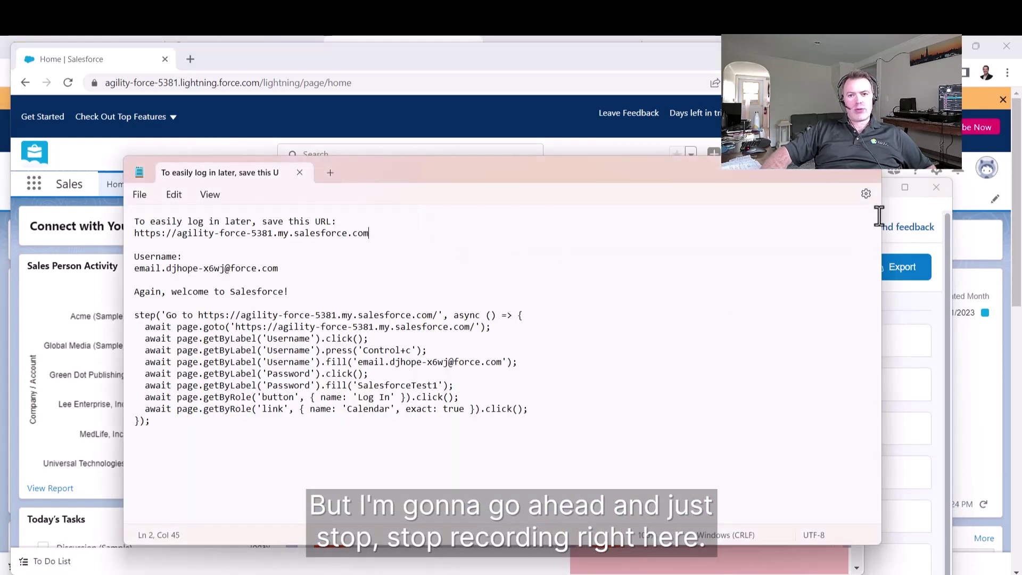
click(894, 213)
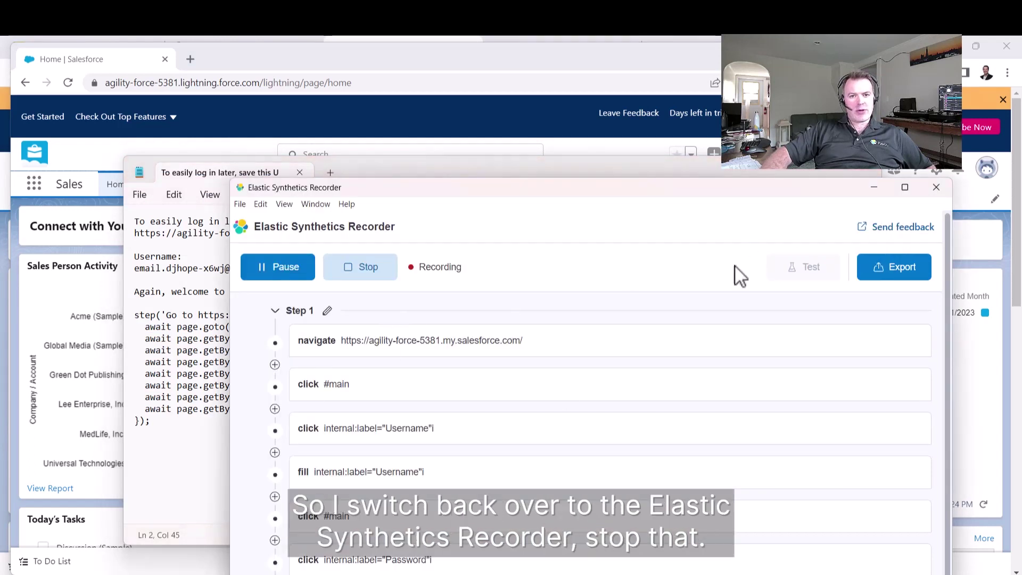
click(368, 266)
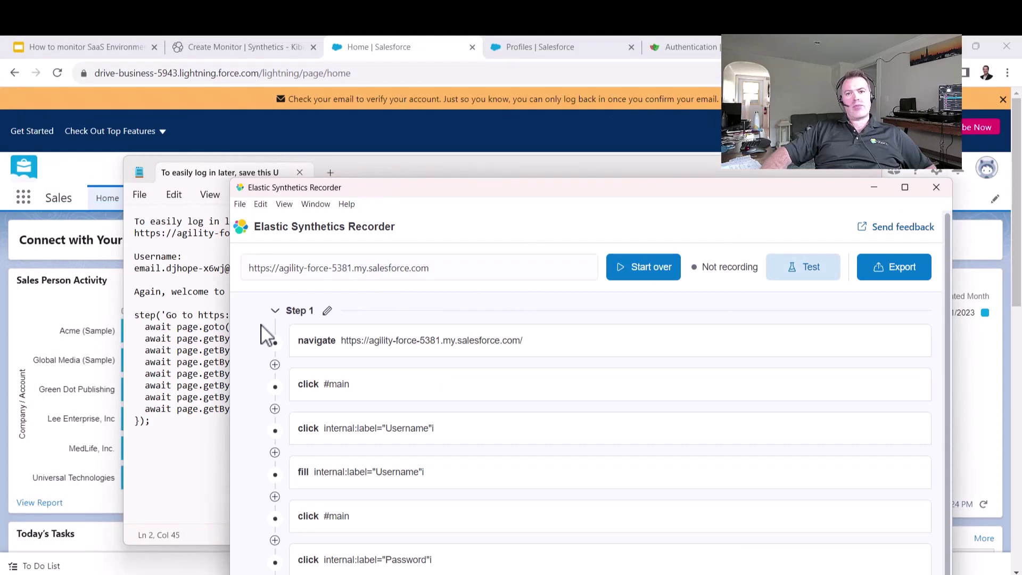
click(885, 266)
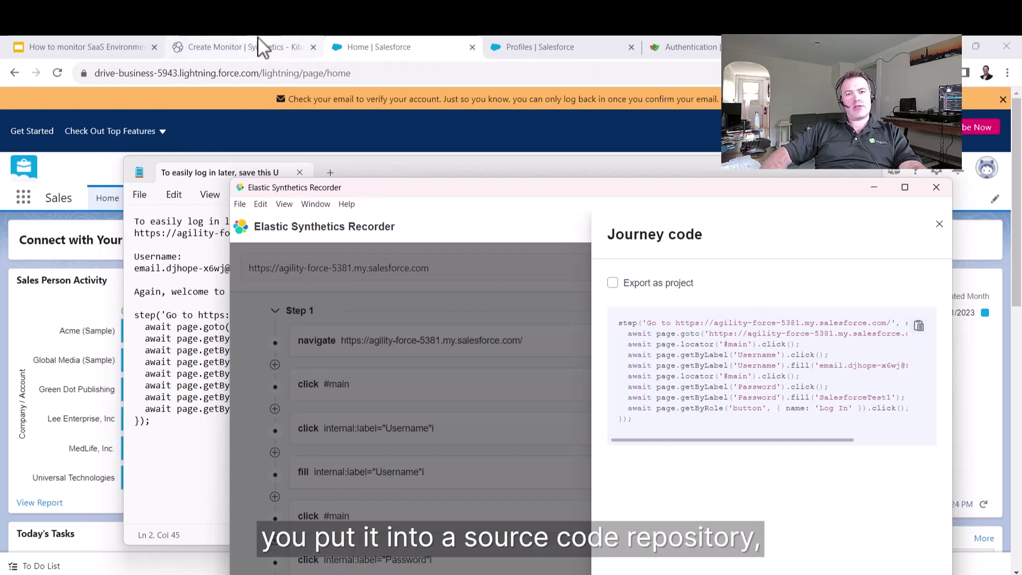
mouse_move(258, 38)
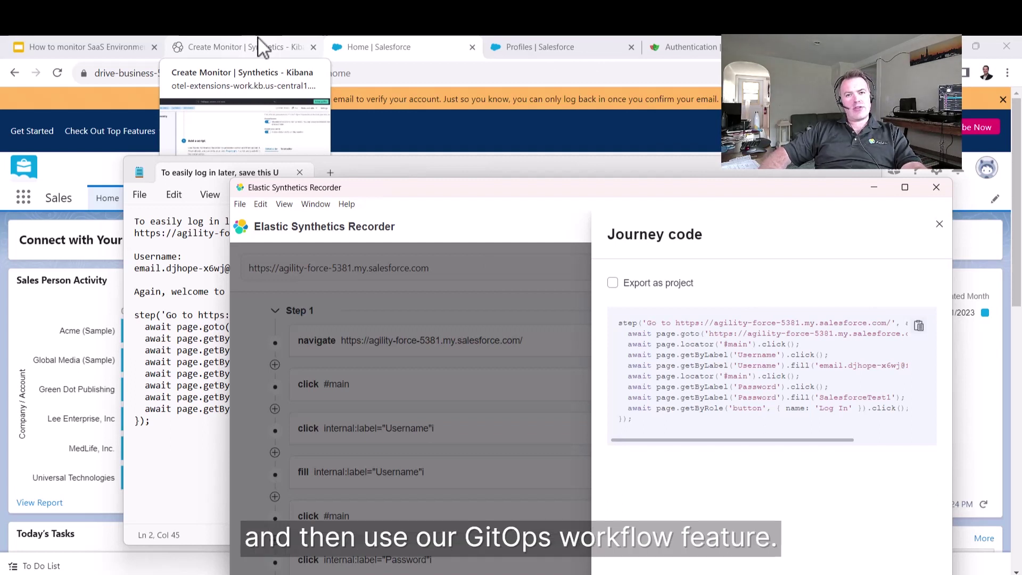
Paste the recorded Salesforce login script into the monitor's inline Script editor and create the monitor.
click(258, 40)
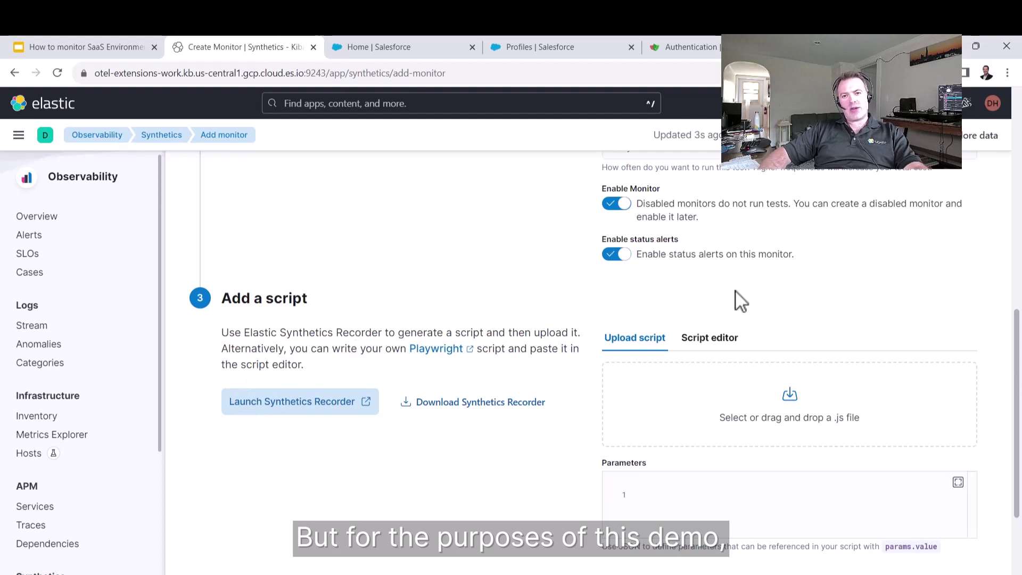
click(713, 338)
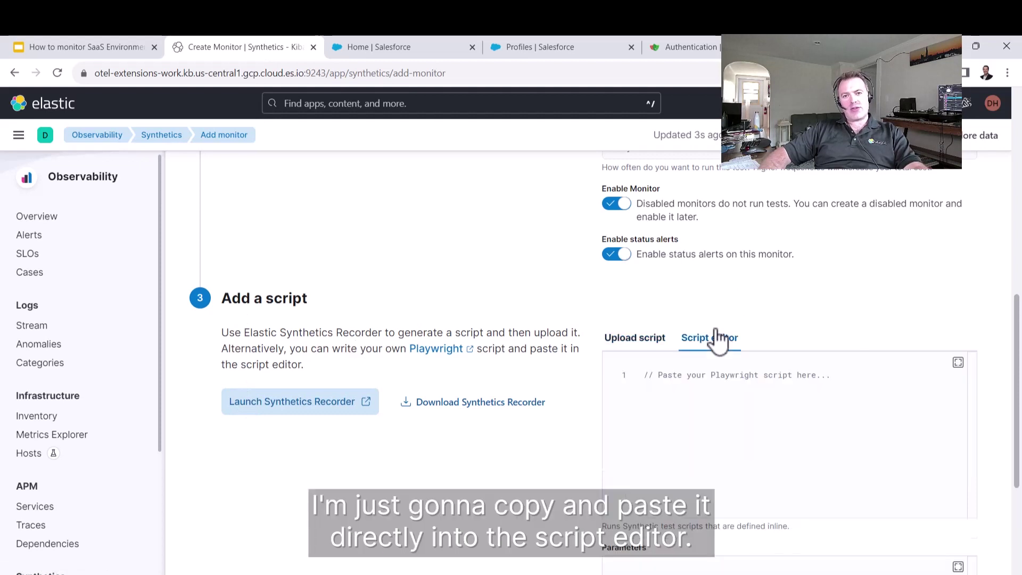
click(695, 417)
key(ctrl+v)
scroll(695, 417, down, 4)
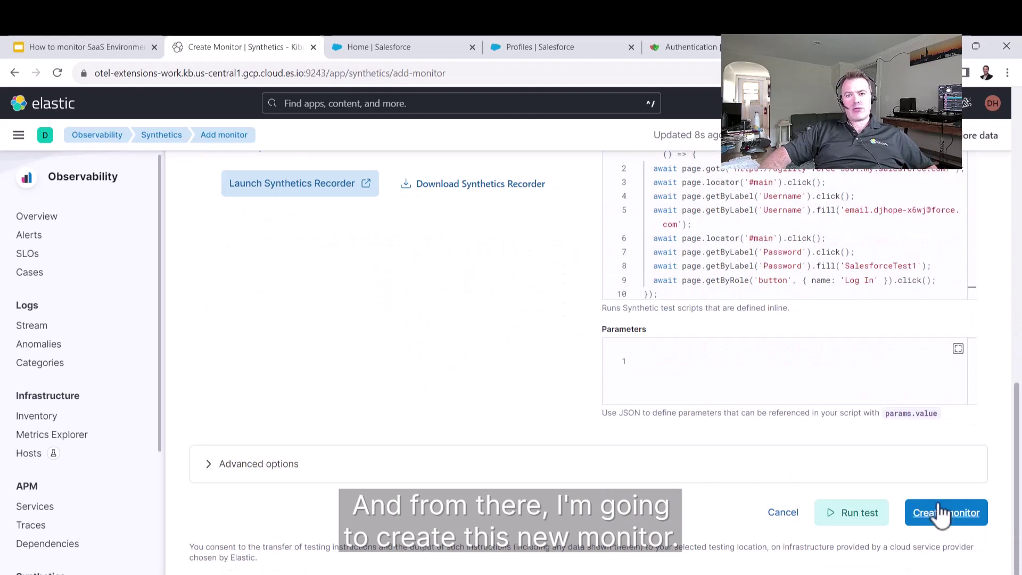
click(939, 512)
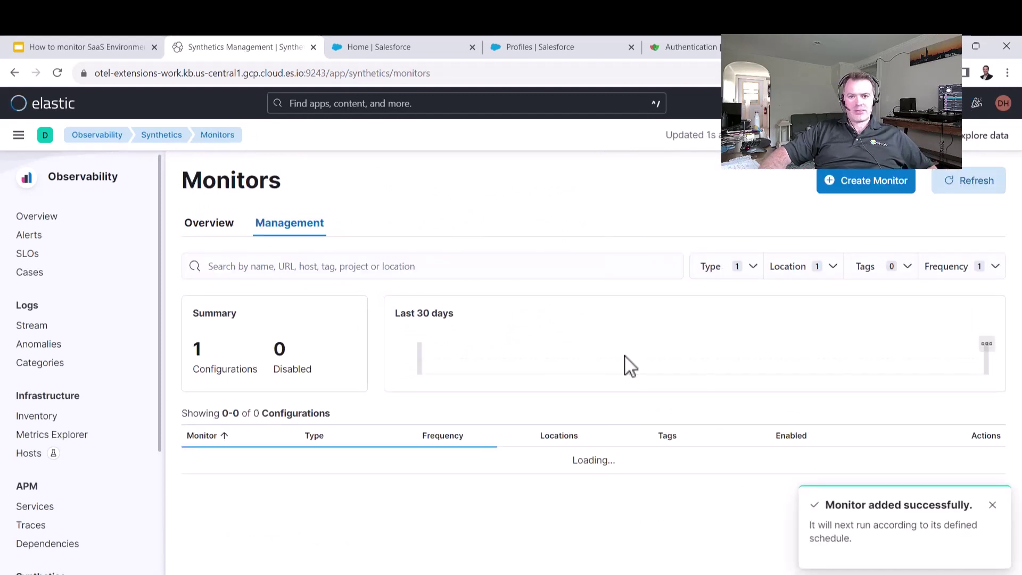
Open the SFDC monitor's details and view the last test run's Salesforce calendar screenshot.
scroll(491, 413, down, 2)
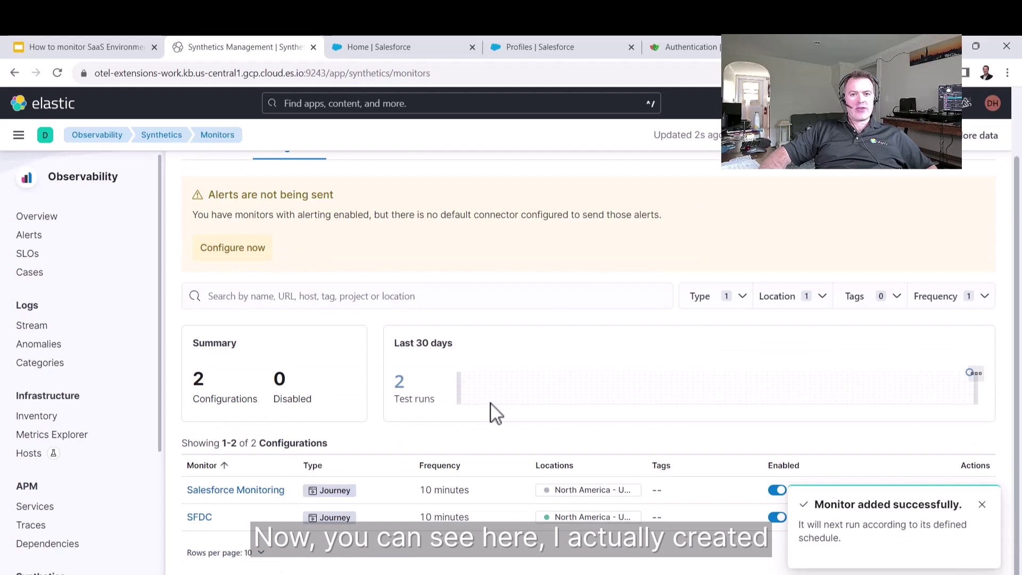
click(200, 520)
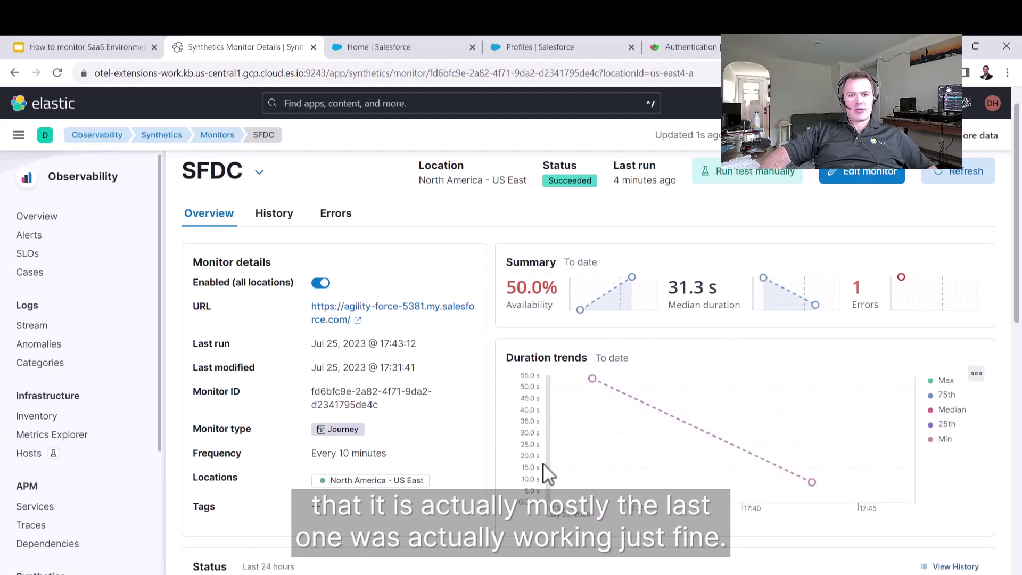
scroll(468, 430, down, 8)
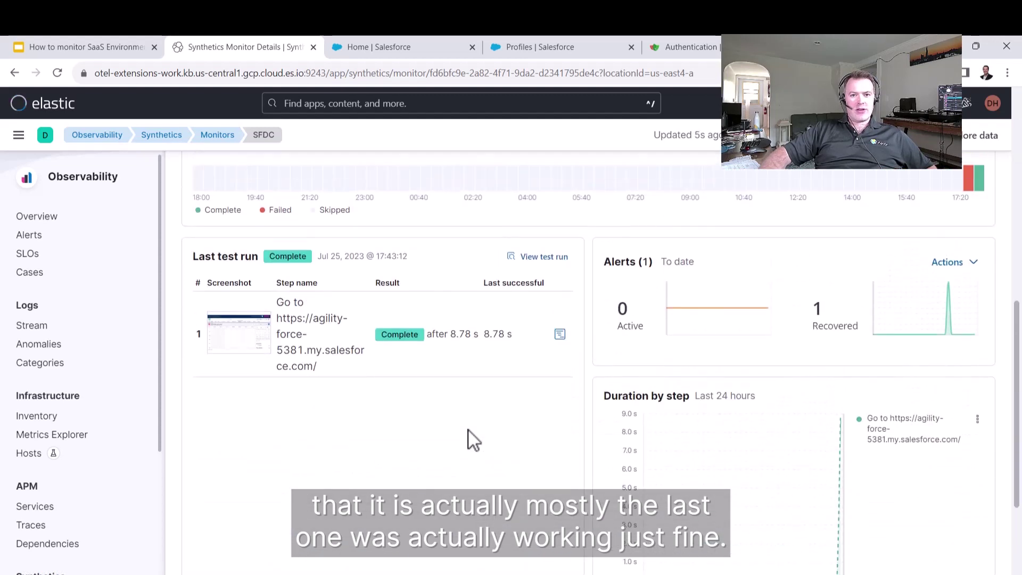
click(266, 346)
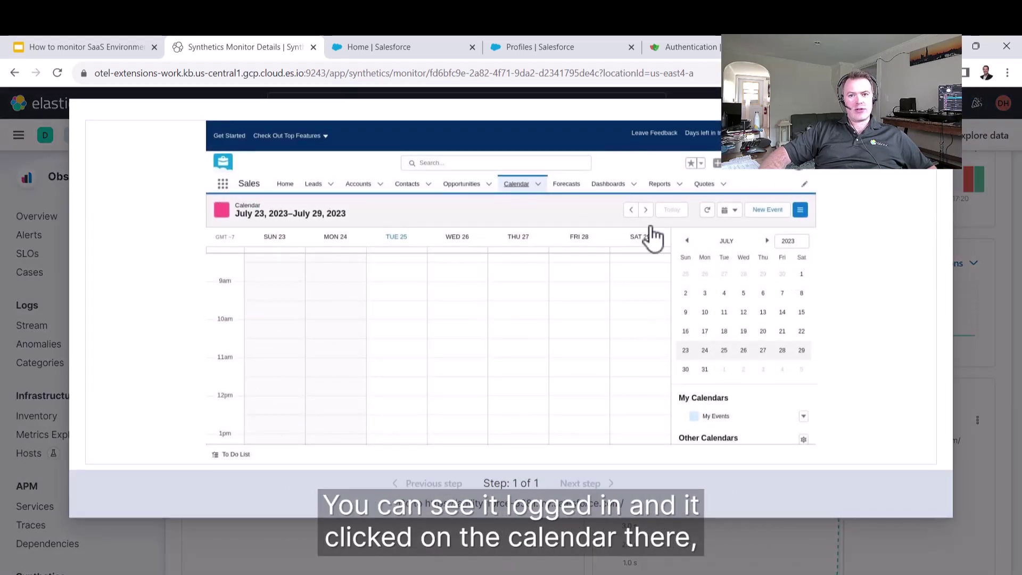
click(403, 567)
scroll(473, 463, up, 6)
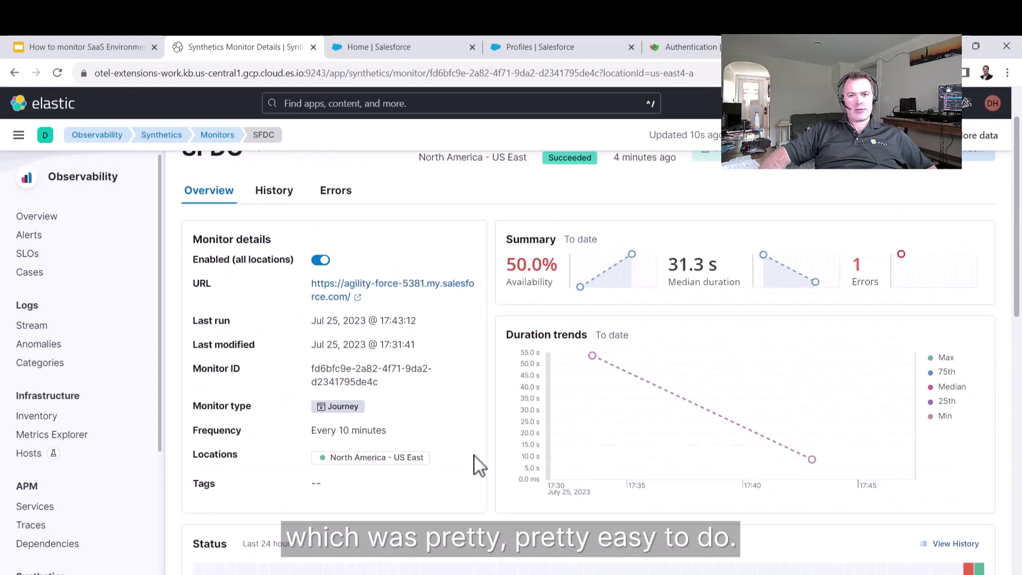
scroll(479, 466, up, 2)
right_click(473, 458)
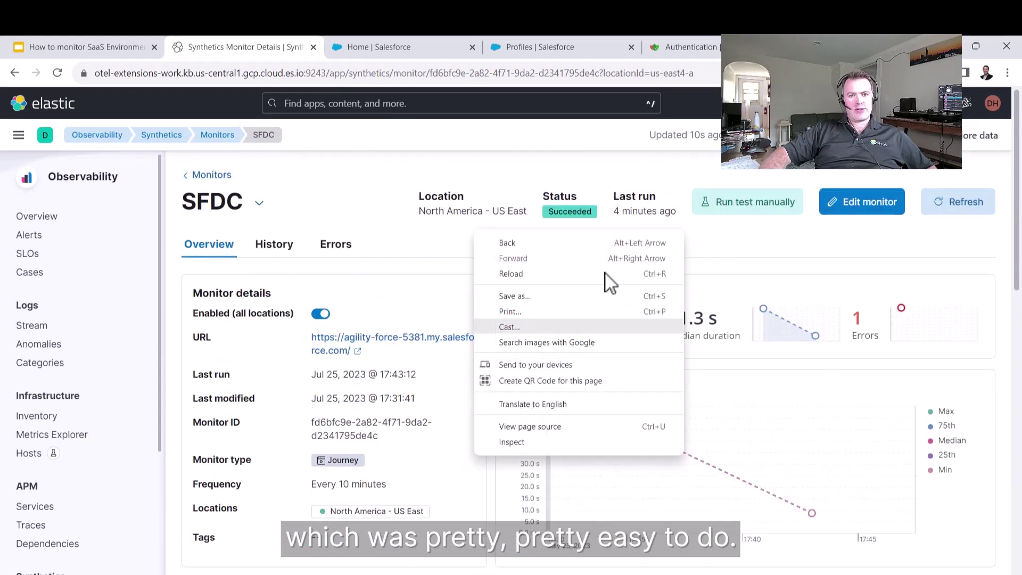
click(656, 194)
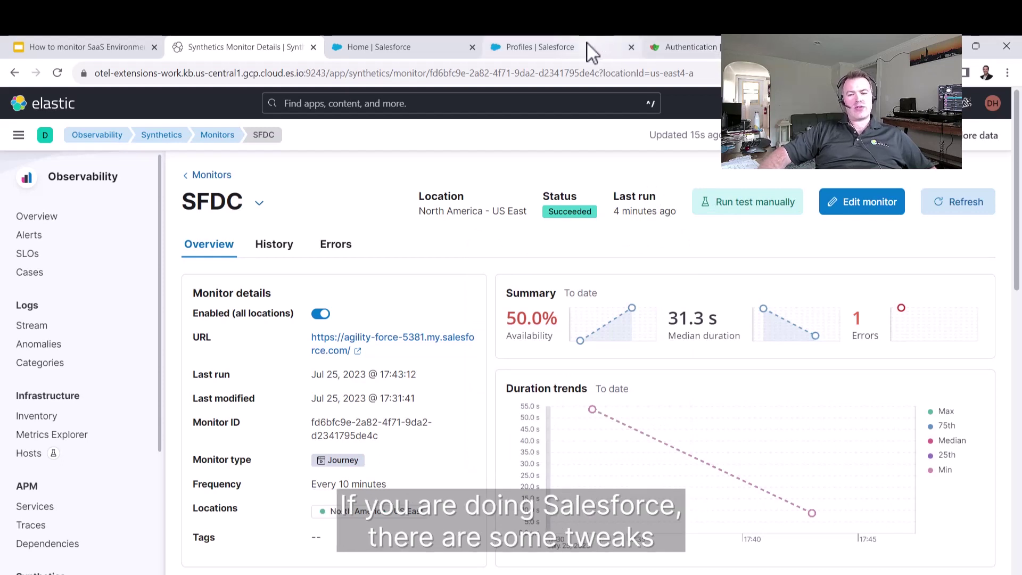
click(567, 46)
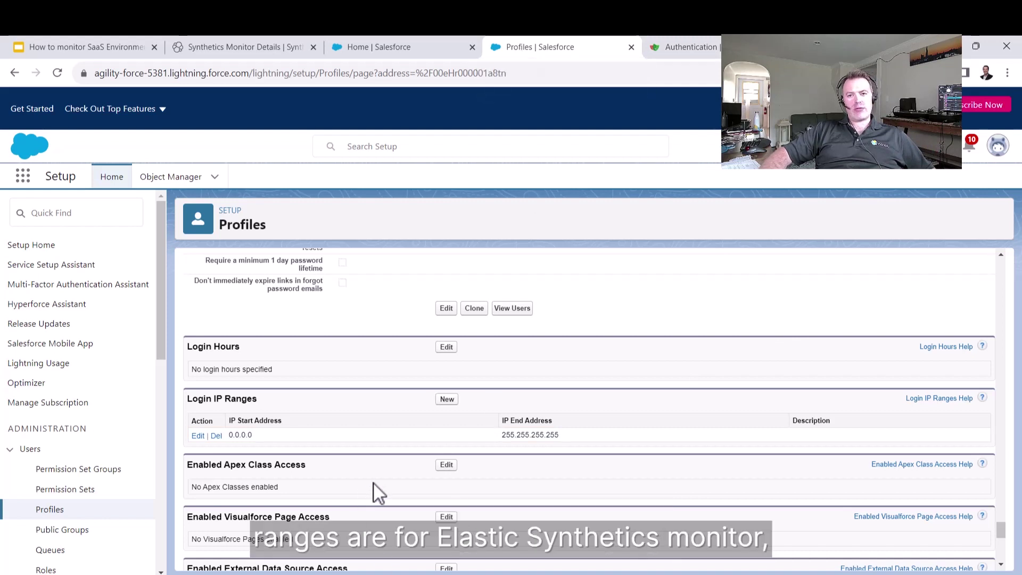
click(229, 46)
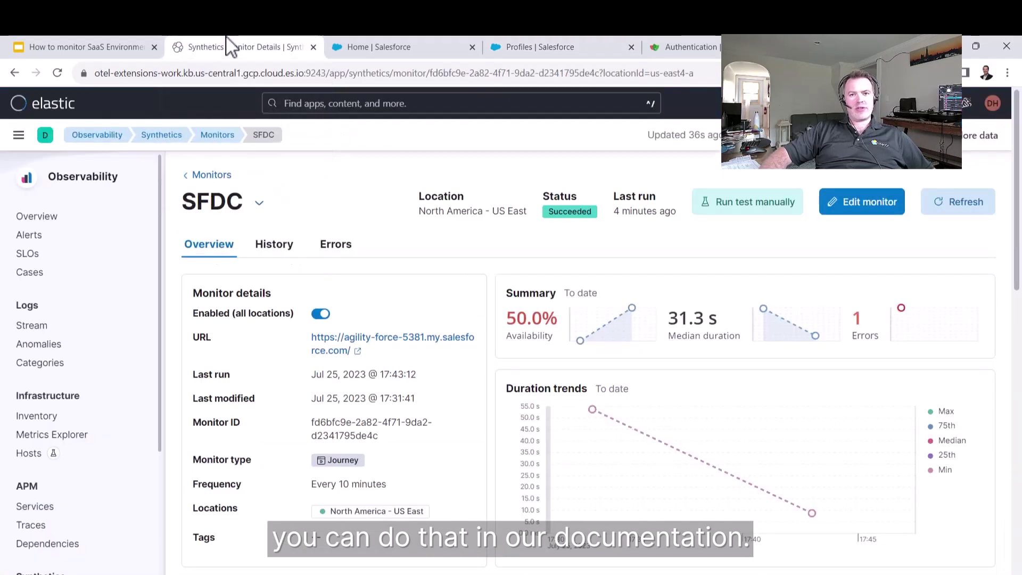
Switch to the Google Slides deck and advance to the Useful links slide.
click(137, 47)
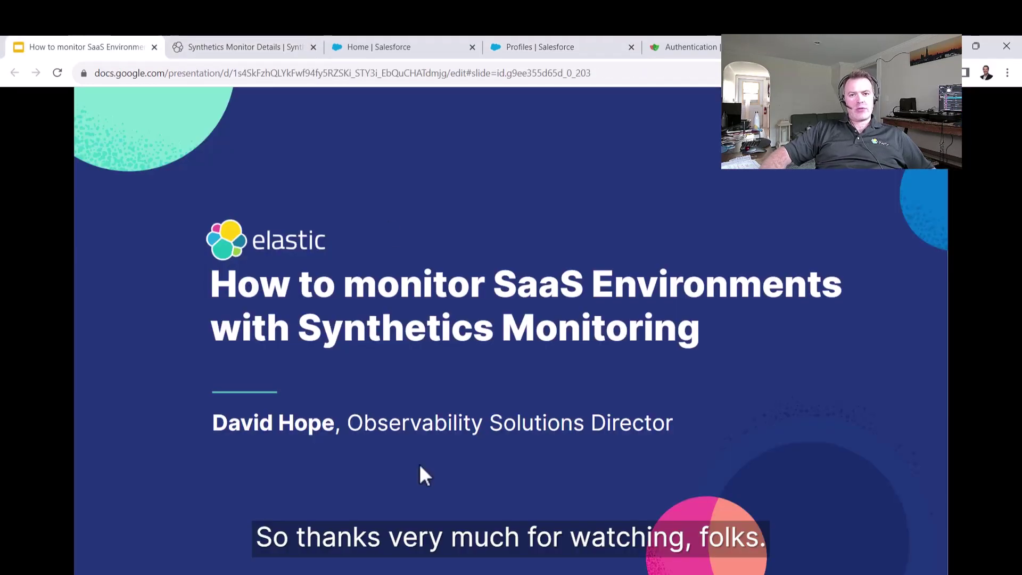
click(419, 464)
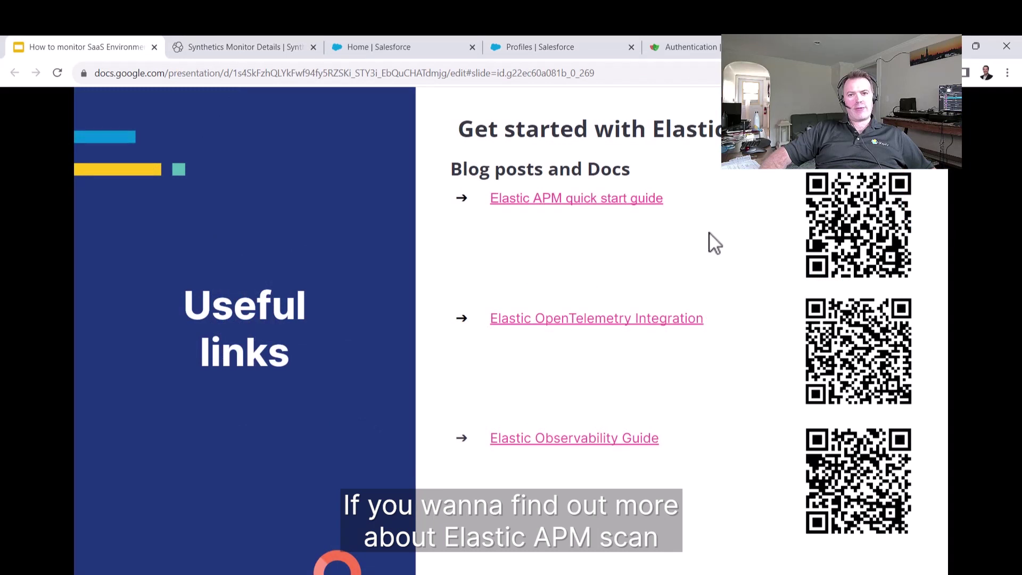